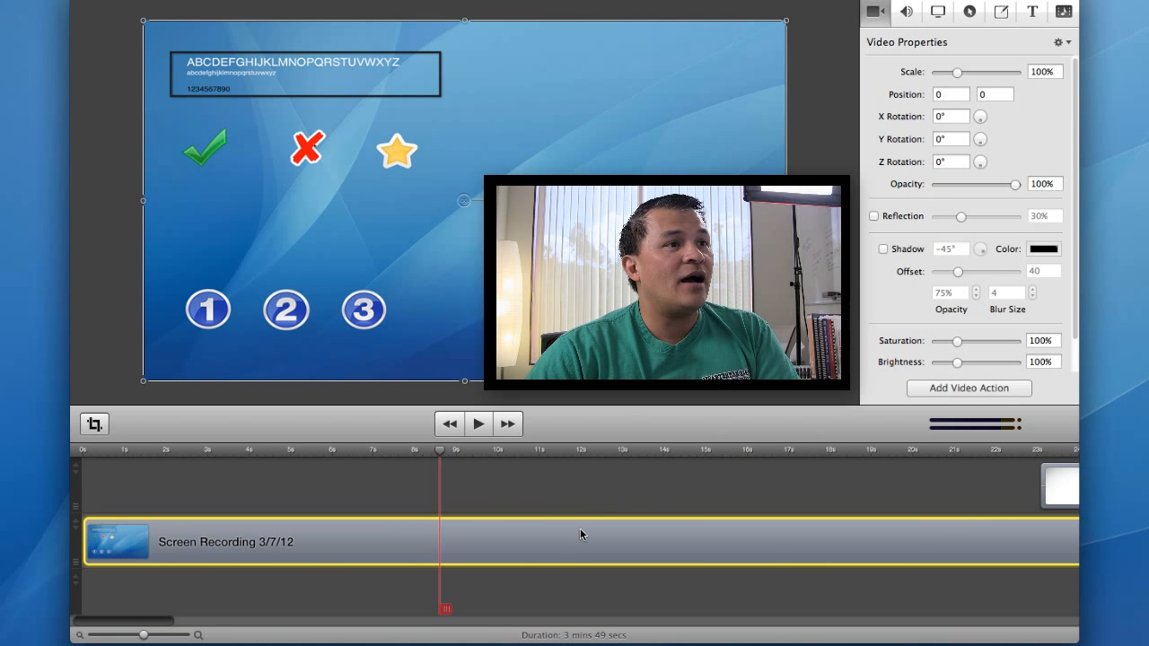
# - Set the screen recording clip's pointer zoom to 500% and move the playhead to about 10 seconds
pyautogui.click(939, 12)
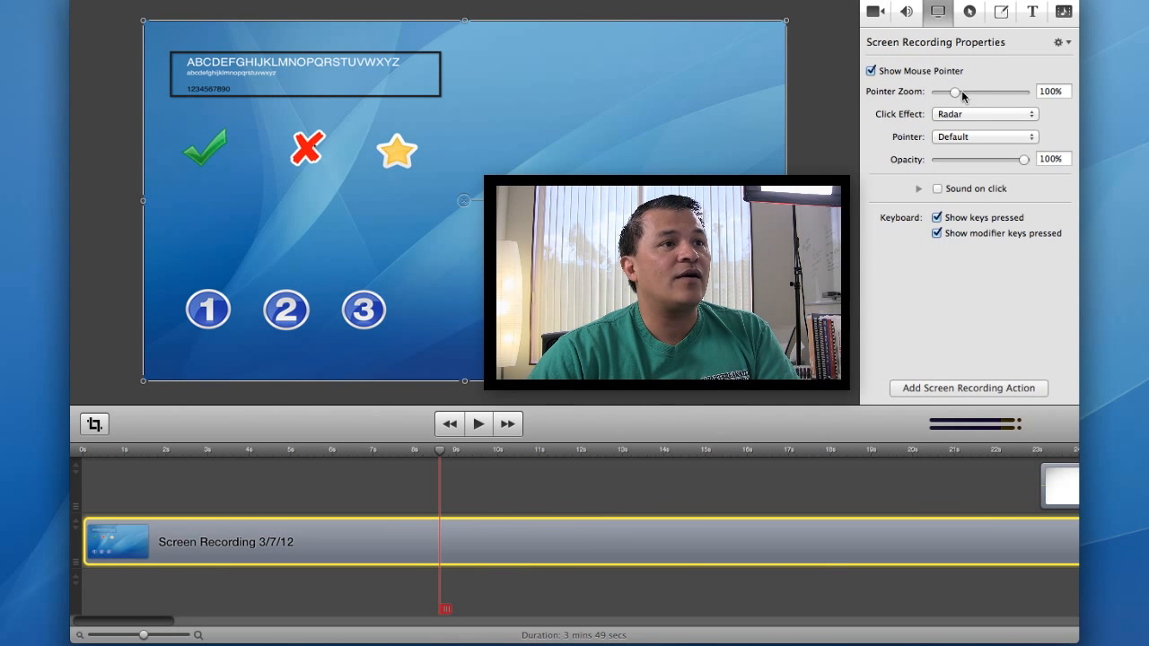
pyautogui.moveTo(957, 92); pyautogui.dragTo(1029, 96)
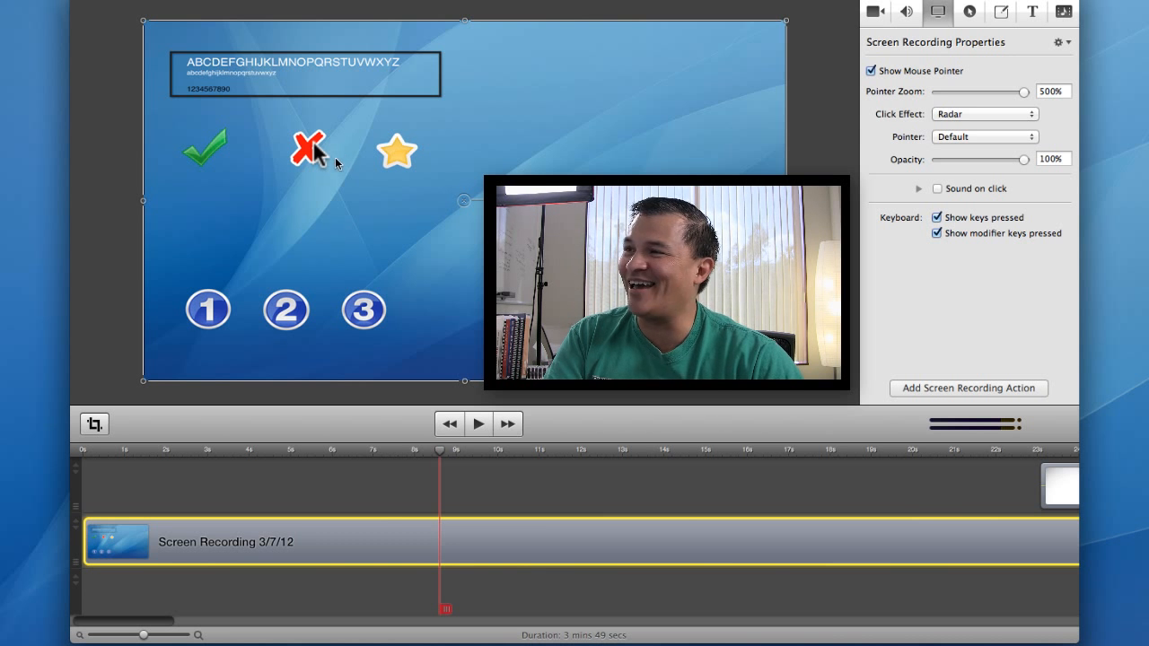
pyautogui.click(444, 452)
pyautogui.moveTo(444, 455); pyautogui.dragTo(502, 460)
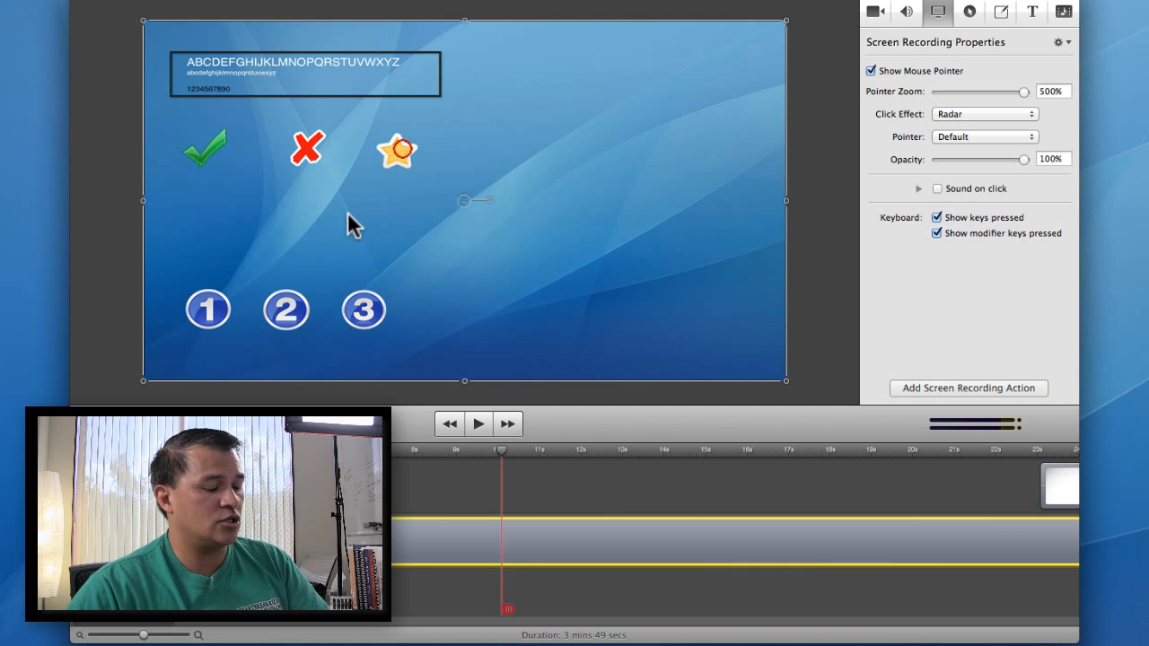
# - Paste six copies of the screen recording clip at the playhead on stacked tracks and enlarge the timeline area
pyautogui.press('super+v')
pyautogui.press('super+v')
pyautogui.press('super+v')
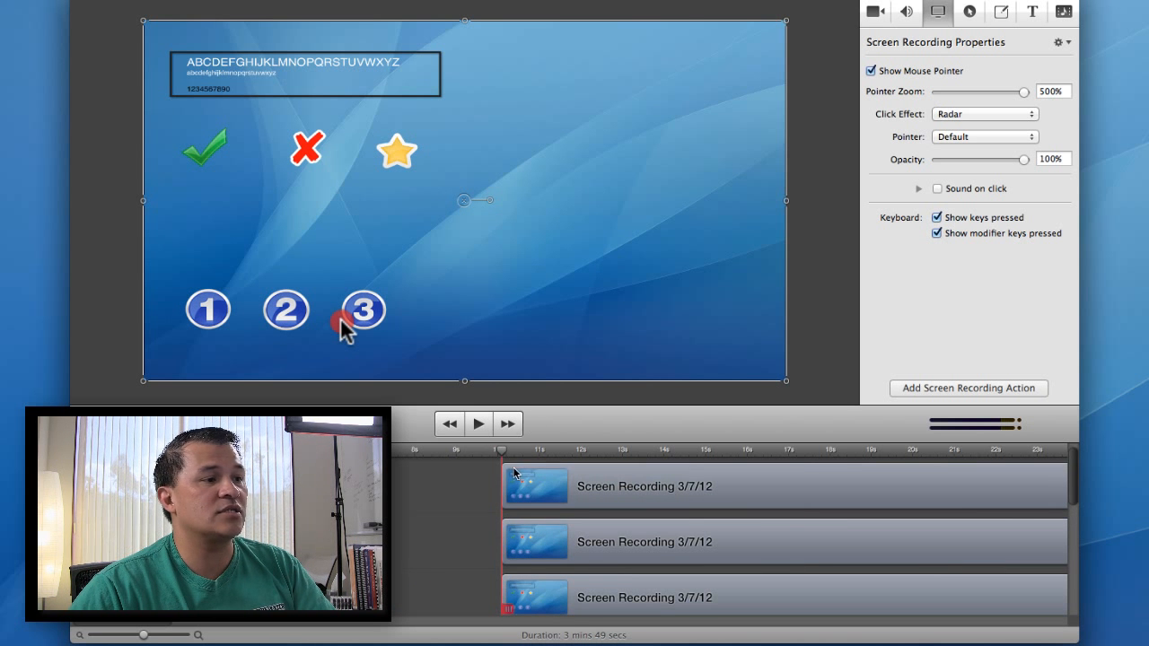
pyautogui.moveTo(536, 439); pyautogui.dragTo(548, 224)
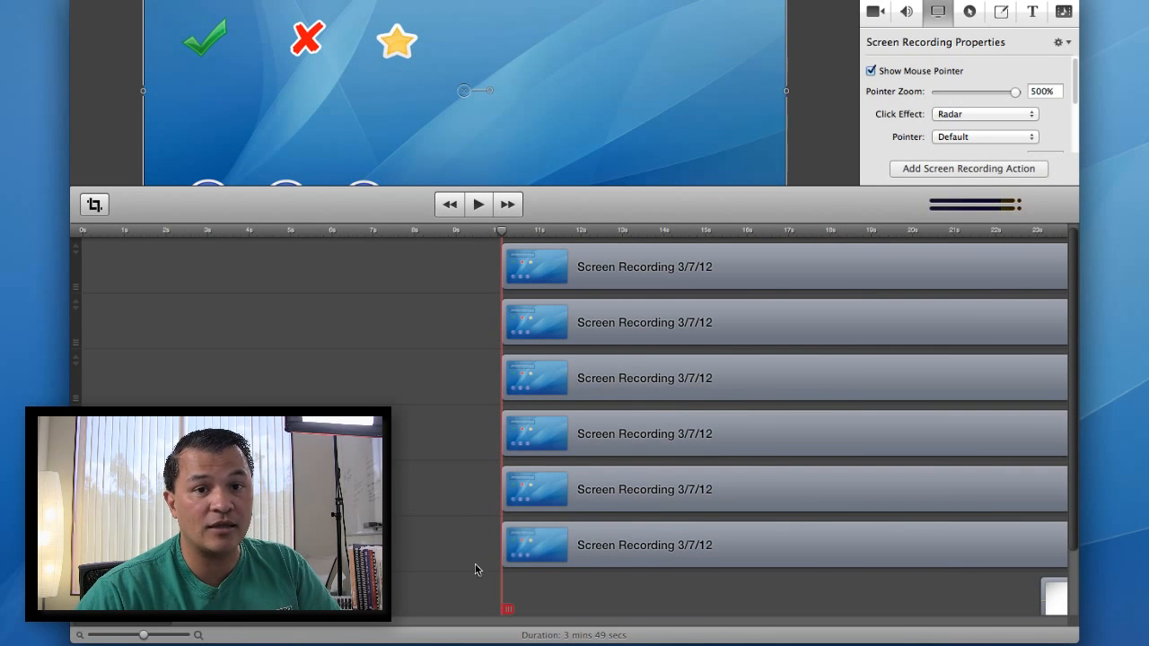
# - Delete all six pasted screen recording copies and shrink the timeline area again
pyautogui.moveTo(487, 266); pyautogui.dragTo(569, 560)
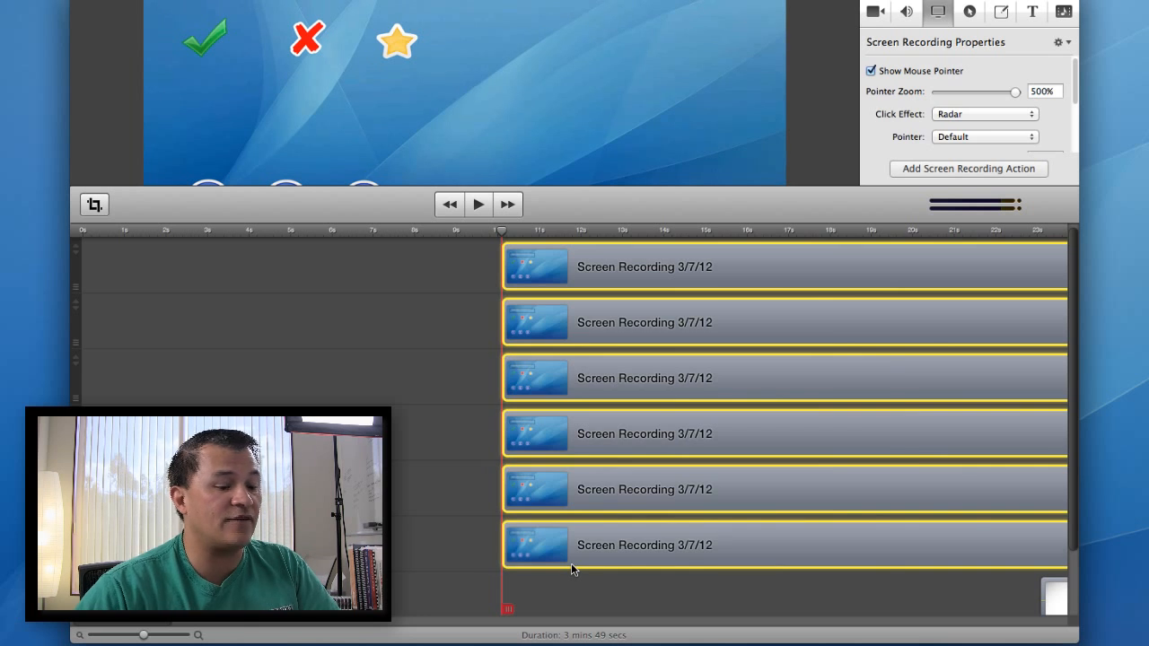
pyautogui.press('Delete')
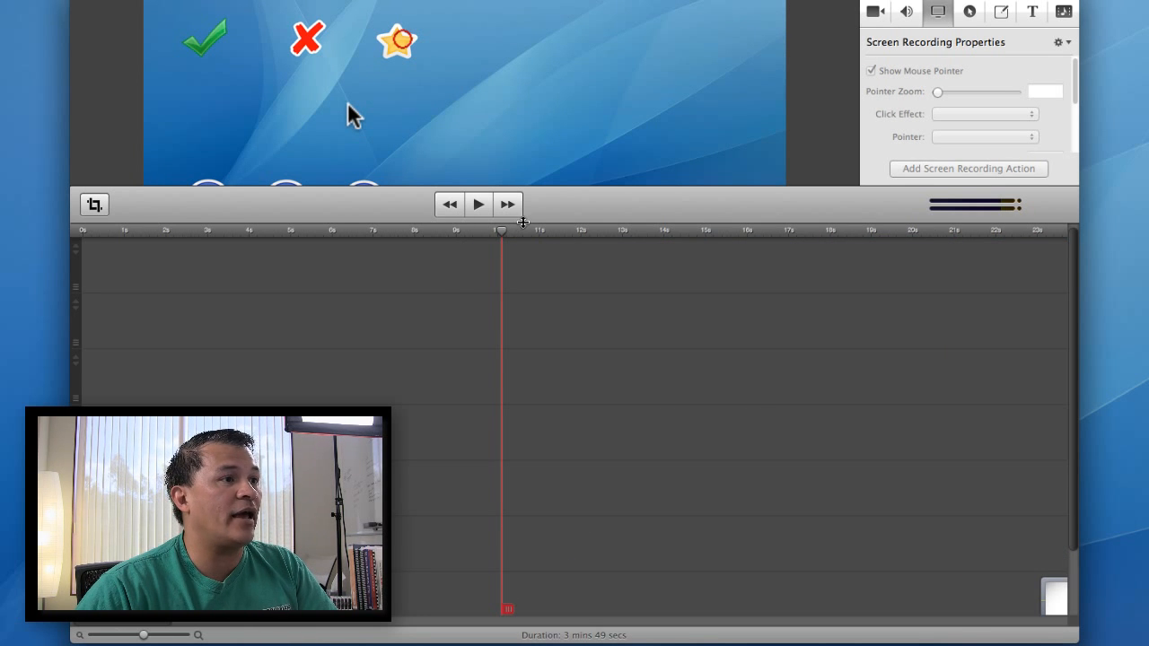
pyautogui.moveTo(518, 223); pyautogui.dragTo(501, 470)
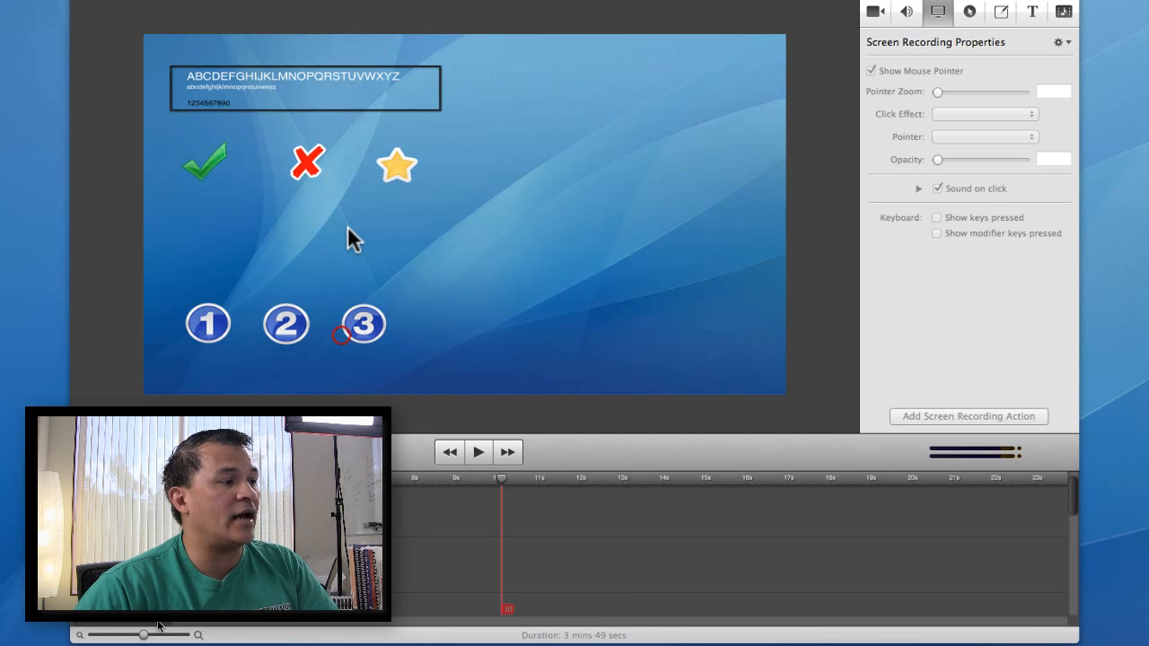
# - Shift the sc-compare-ep1-1024x768.mp4 clip earlier to start at about 14 seconds, and place the playhead at about 25 seconds
pyautogui.hscroll(10, 294, 624)
pyautogui.click(1062, 11)
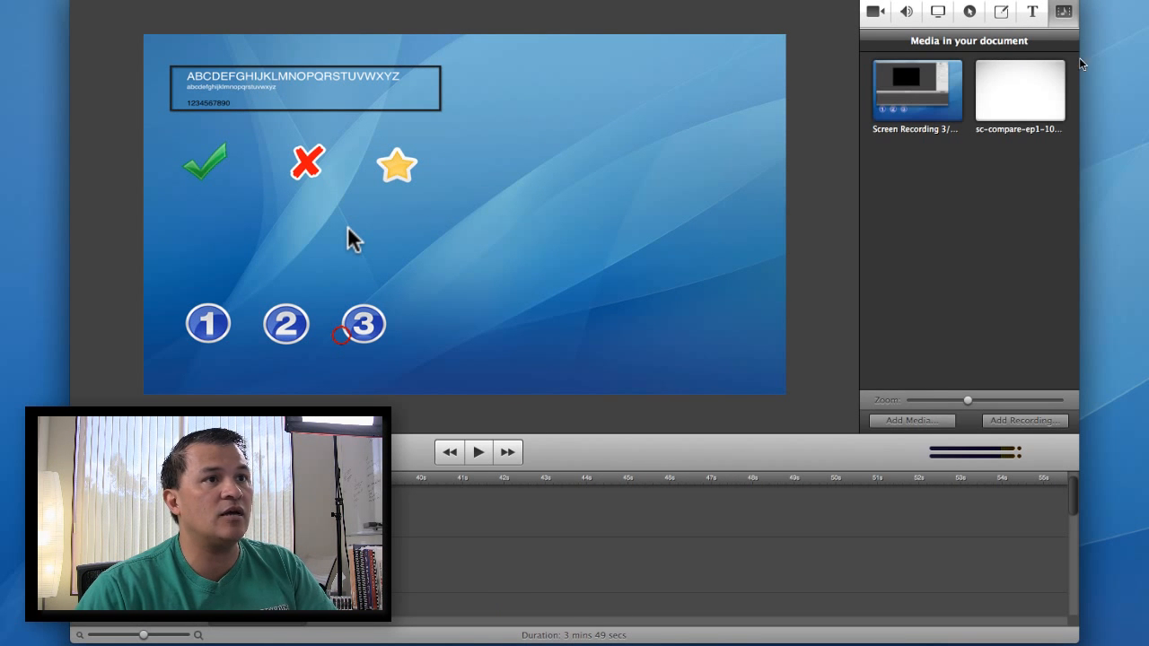
pyautogui.rightClick(1018, 108)
pyautogui.click(1086, 135)
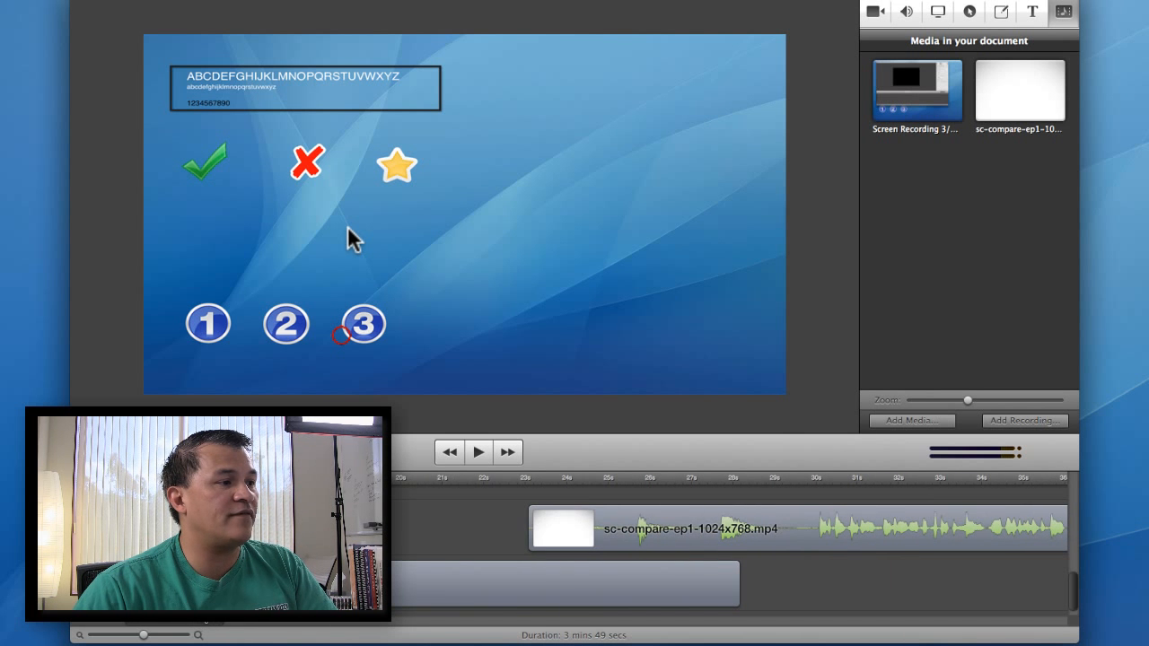
pyautogui.click(747, 518)
pyautogui.moveTo(746, 518); pyautogui.dragTo(417, 524)
pyautogui.moveTo(602, 477); pyautogui.dragTo(620, 478)
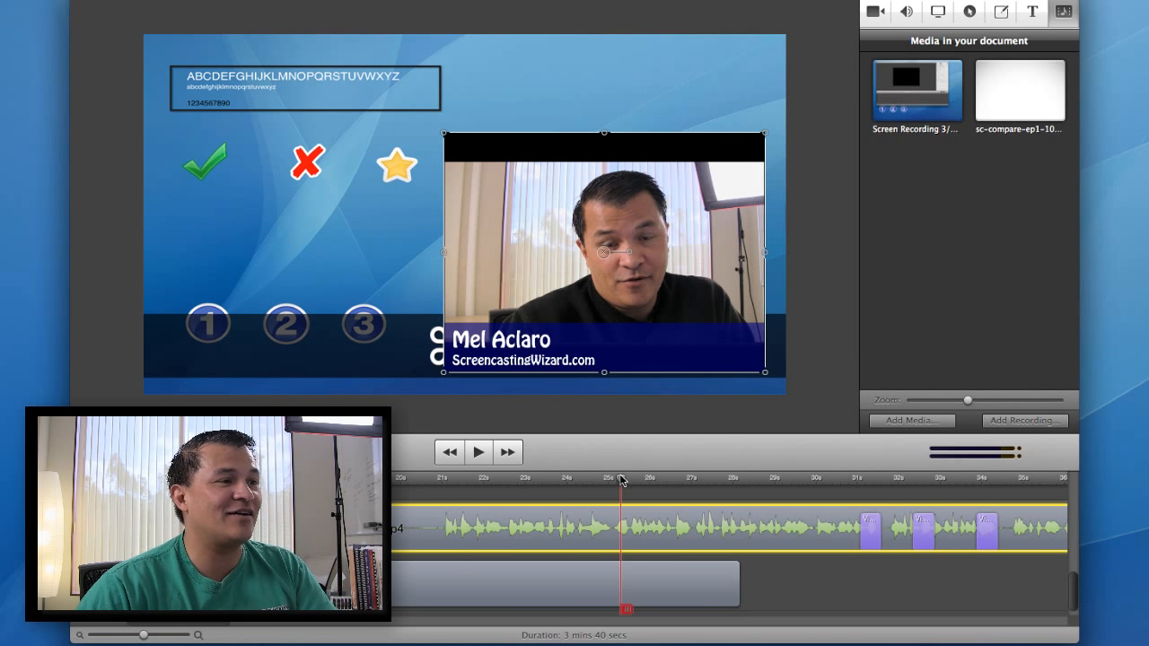
pyautogui.moveTo(620, 482); pyautogui.dragTo(617, 482)
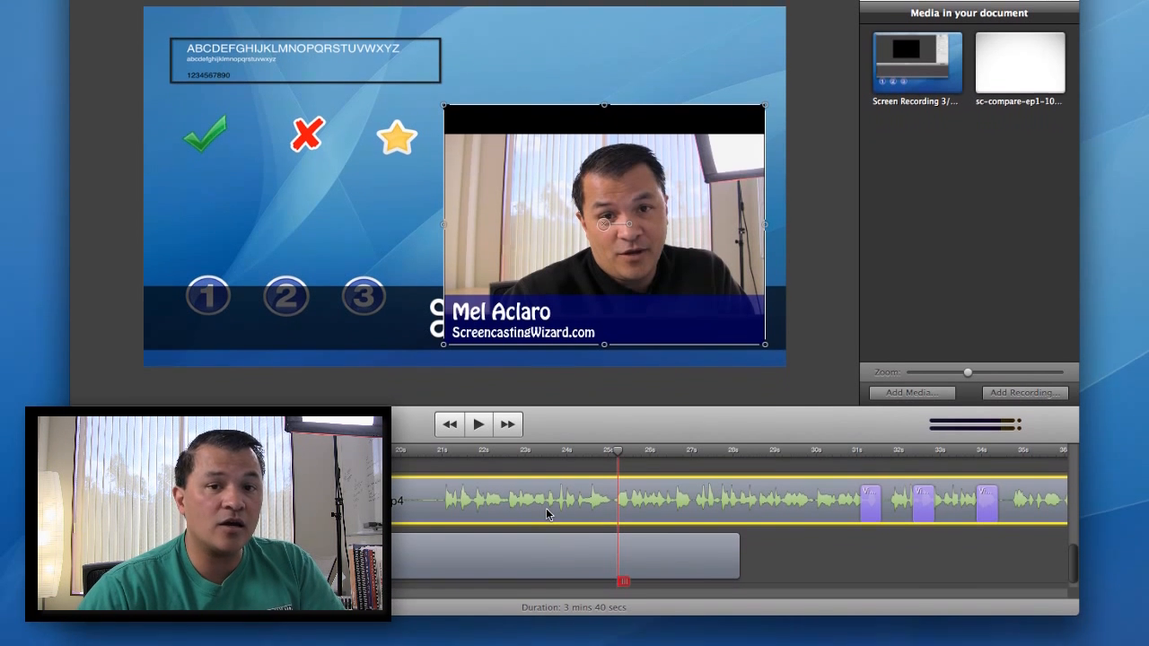
# - Detach the audio from the sc-compare-ep1-1024x768.mp4 clip
pyautogui.rightClick(546, 539)
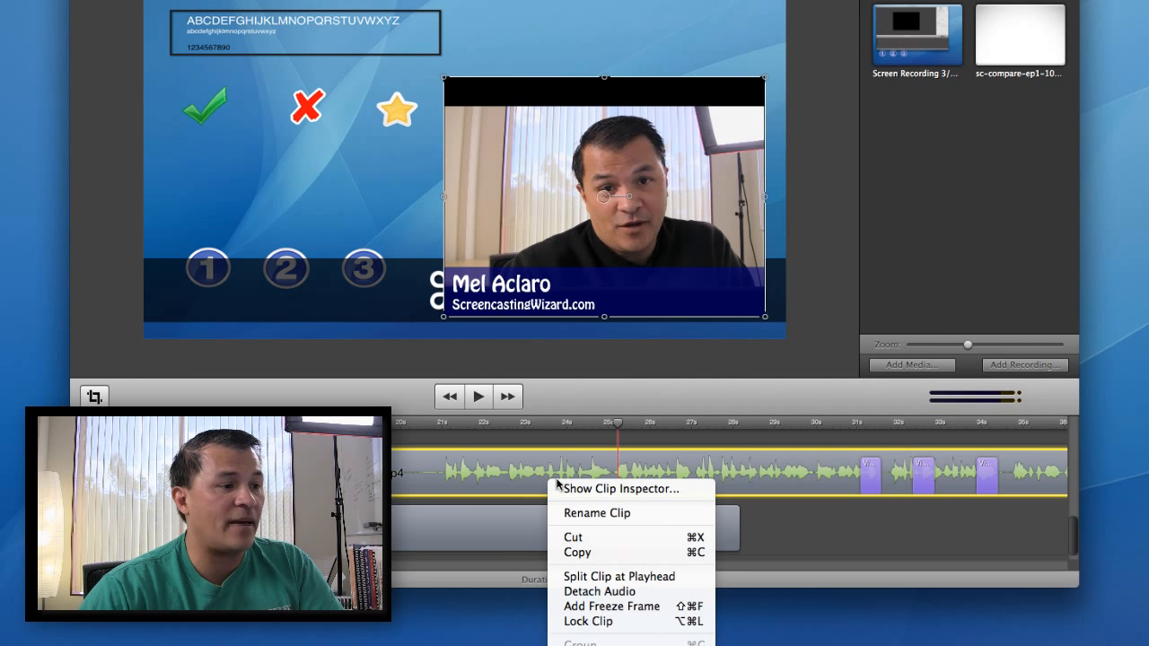
pyautogui.click(596, 591)
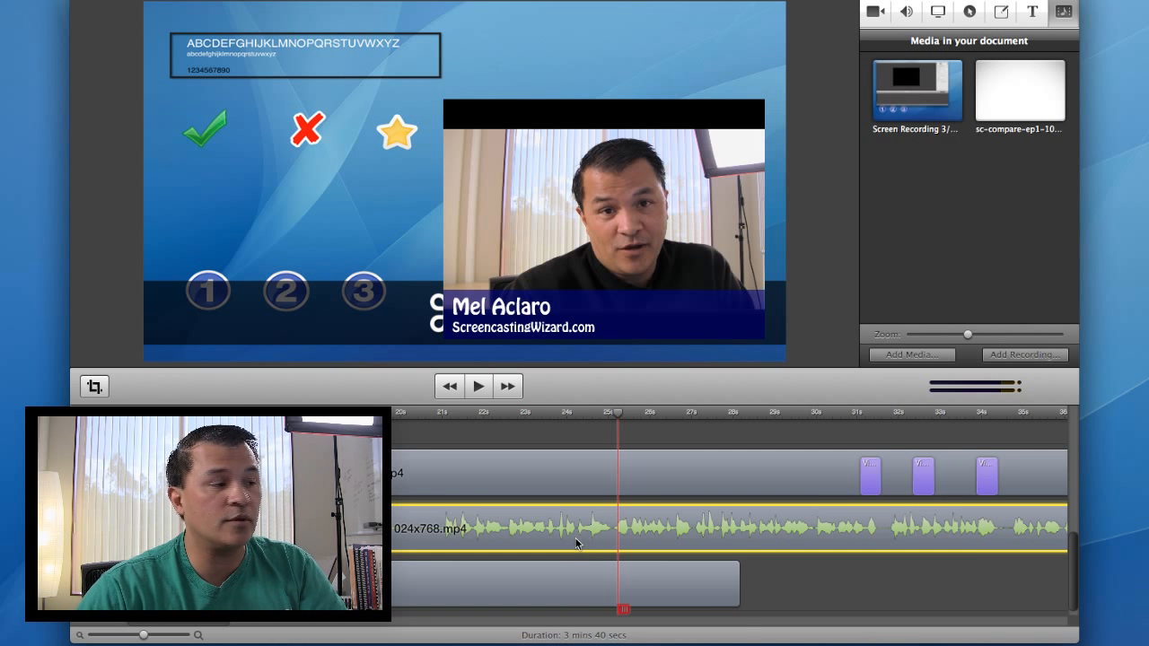
# - Copy the detached audio clip, paste four copies at the playhead on stacked tracks, and delete those copies
pyautogui.rightClick(576, 542)
pyautogui.click(640, 606)
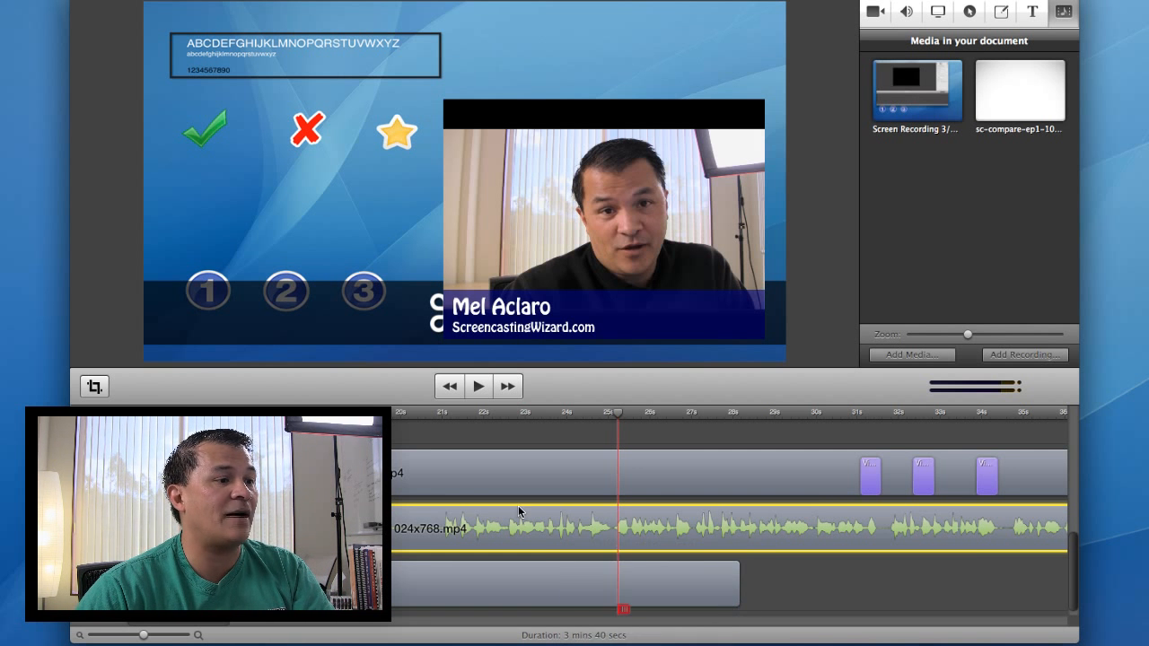
pyautogui.press('super+v')
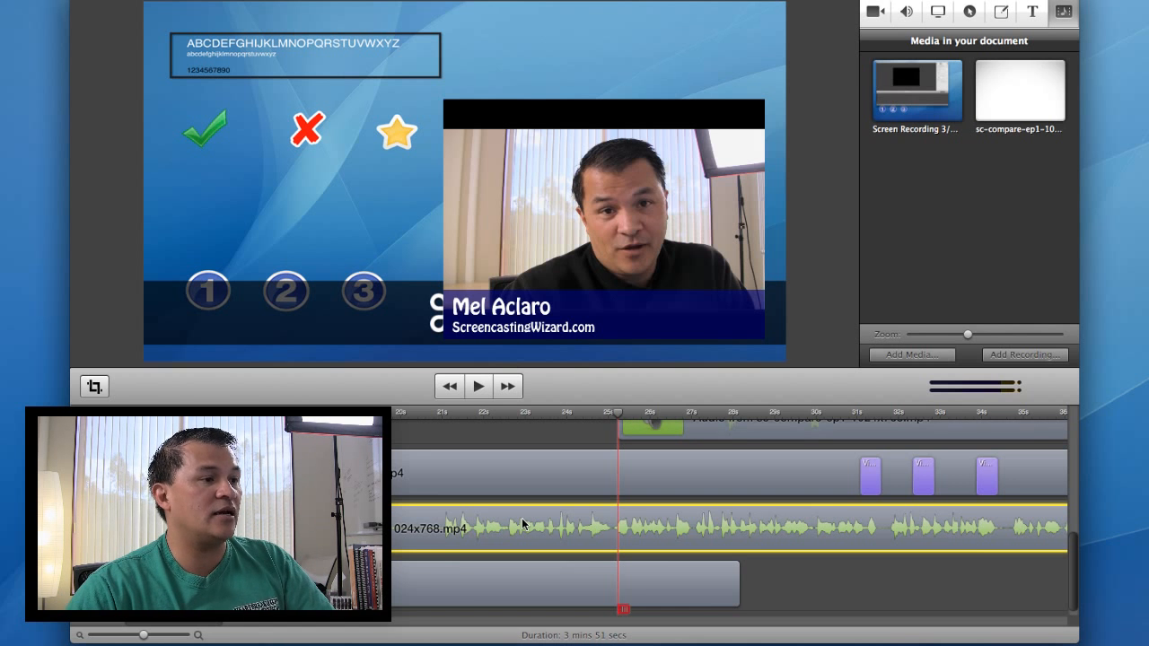
pyautogui.moveTo(582, 403); pyautogui.dragTo(551, 134)
pyautogui.moveTo(571, 242); pyautogui.dragTo(672, 436)
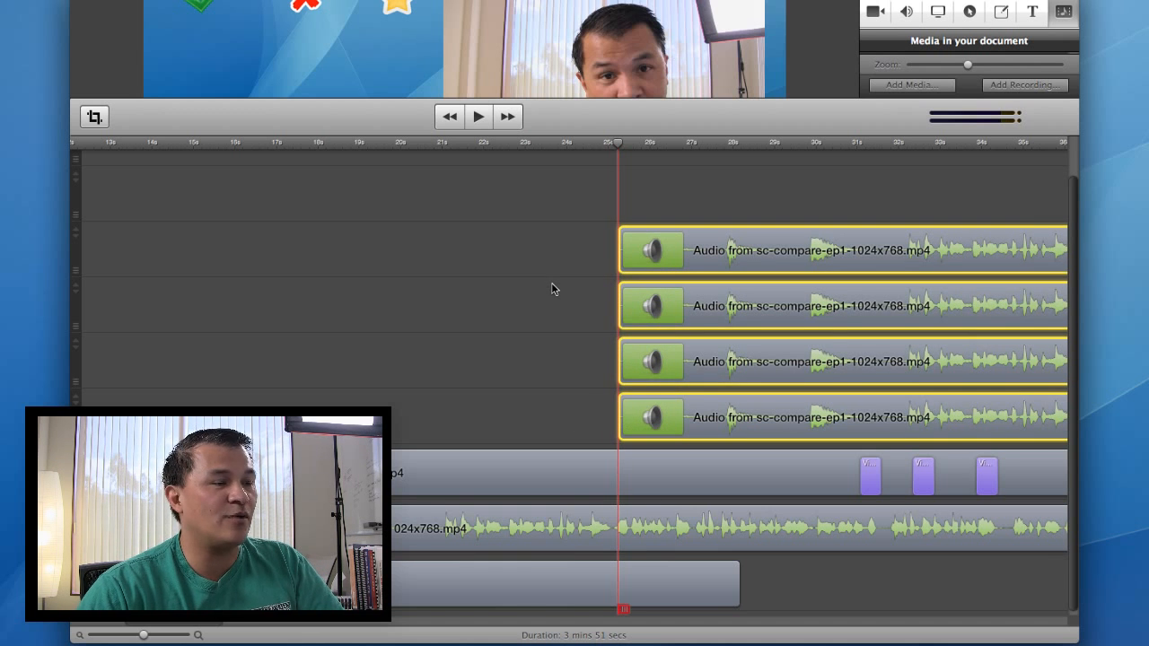
pyautogui.press('Delete')
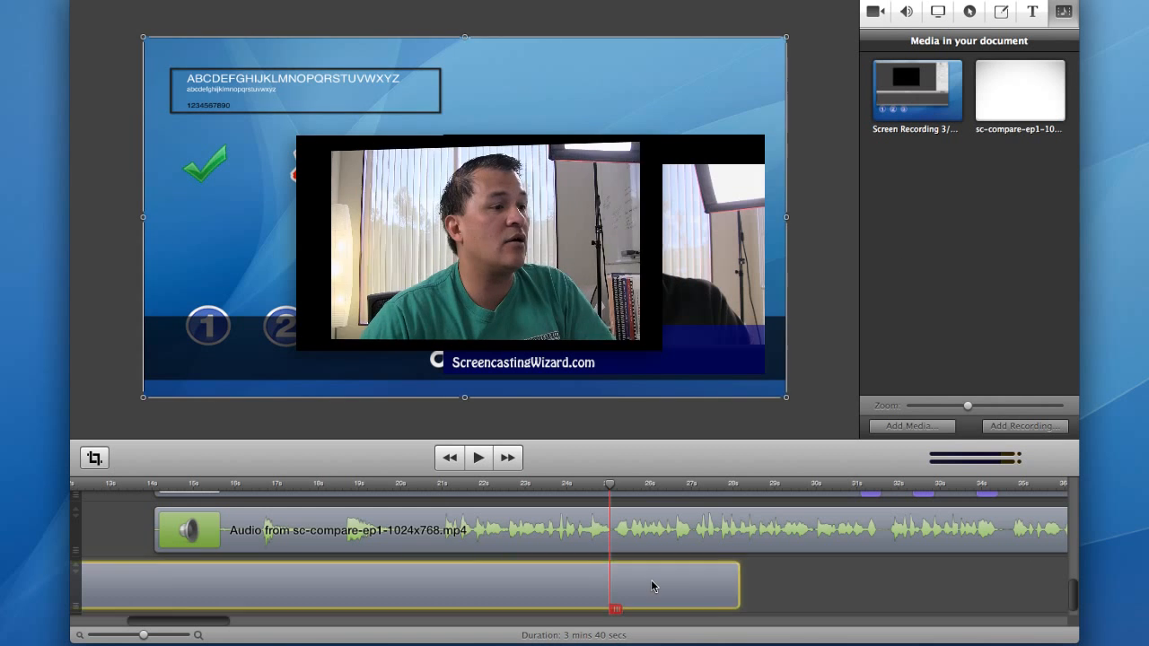
# - Add a callout to the end of the screen recording clip, starting at the playhead near 25 seconds
pyautogui.click(652, 584)
pyautogui.click(938, 11)
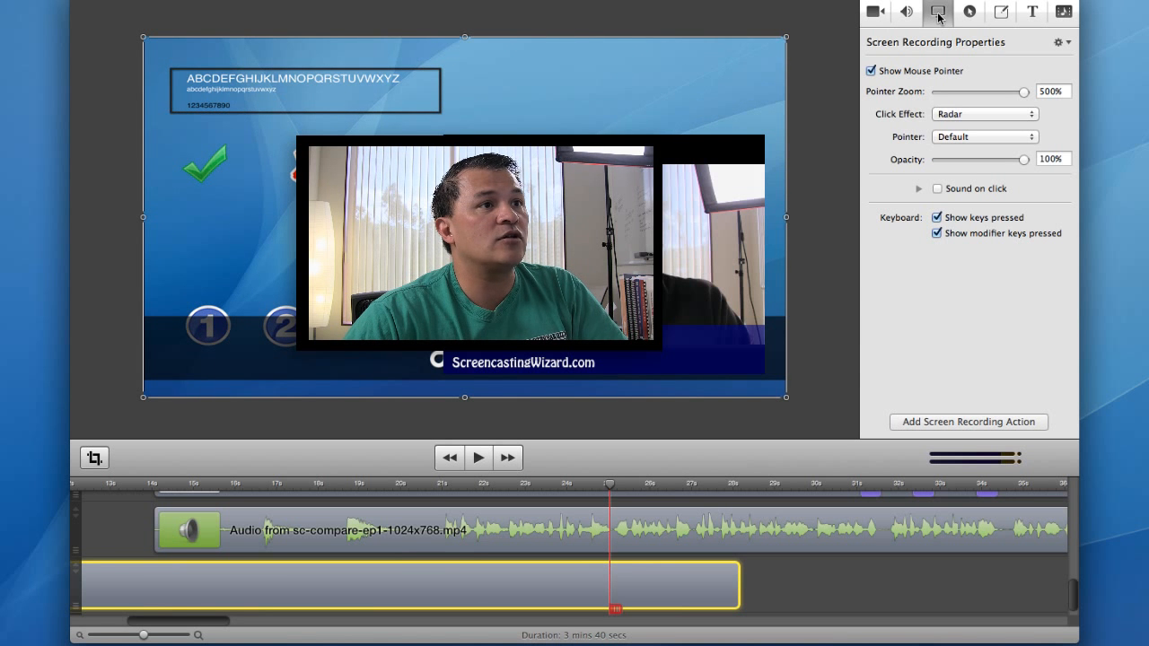
pyautogui.click(970, 12)
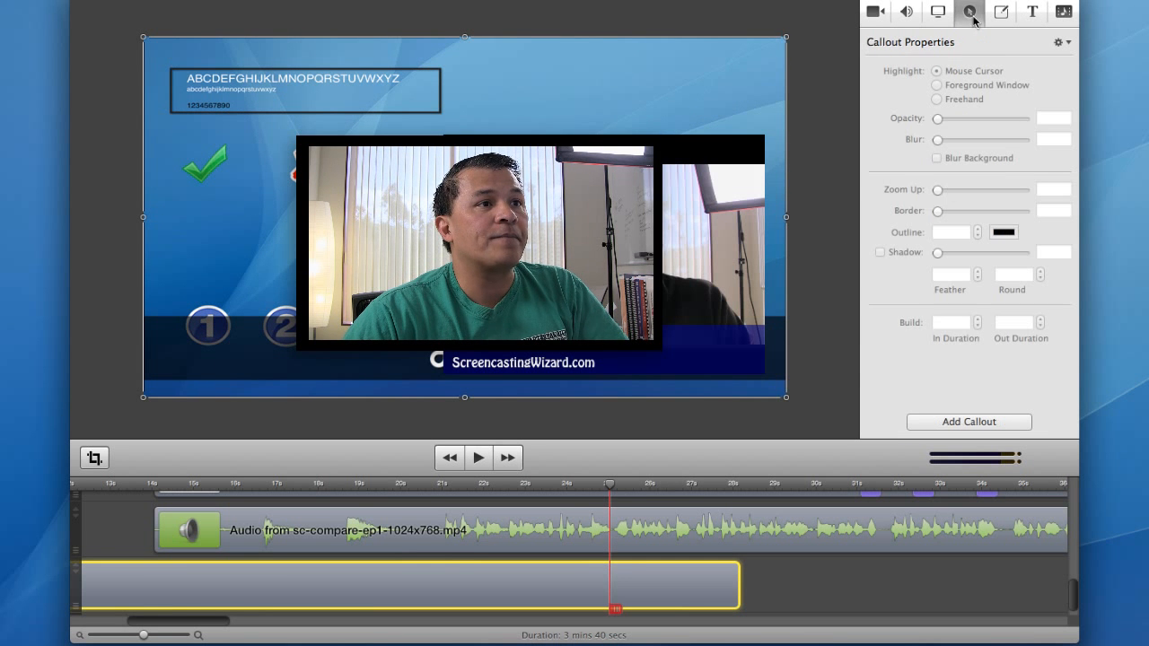
pyautogui.click(980, 423)
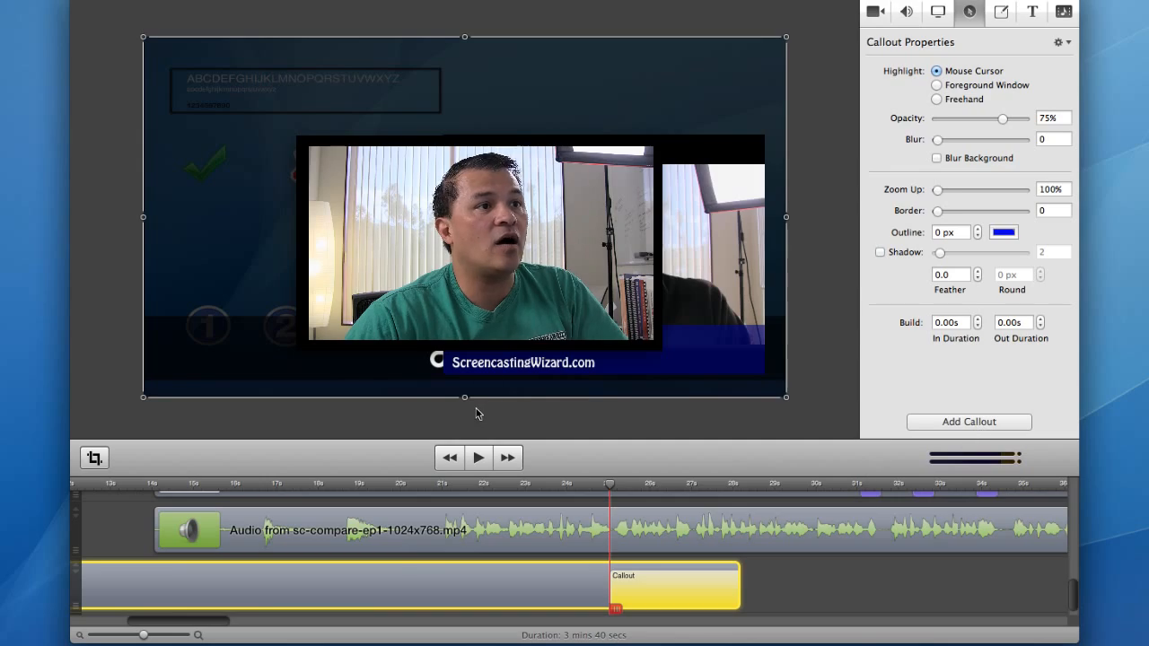
# - Make the callout a freehand rectangle over the uppercase alphabet line and set its blur to 4.3
pyautogui.click(938, 99)
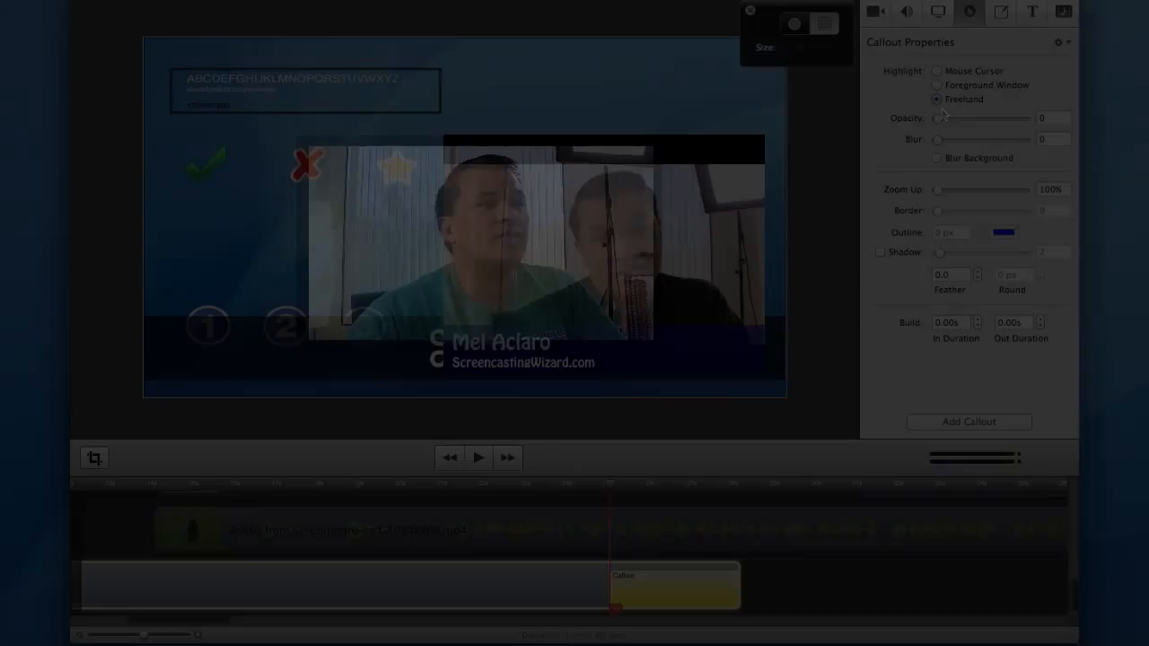
pyautogui.click(826, 25)
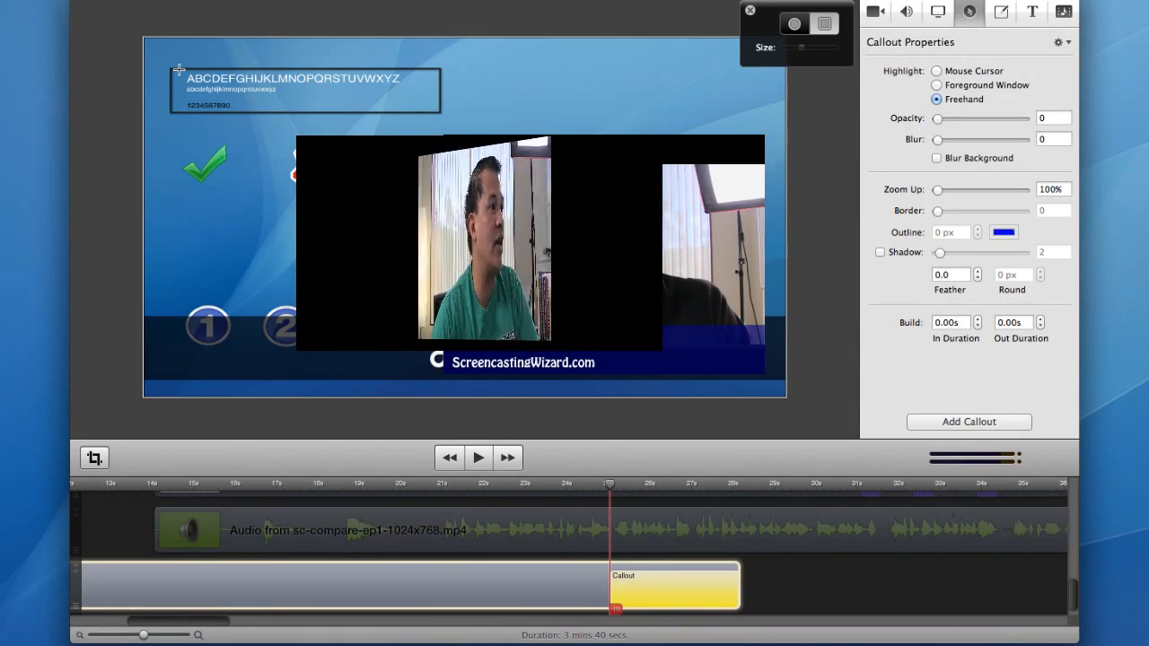
pyautogui.moveTo(180, 70)
pyautogui.mouseDown()
pyautogui.moveTo(188, 85)
pyautogui.moveTo(408, 88)
pyautogui.mouseUp()
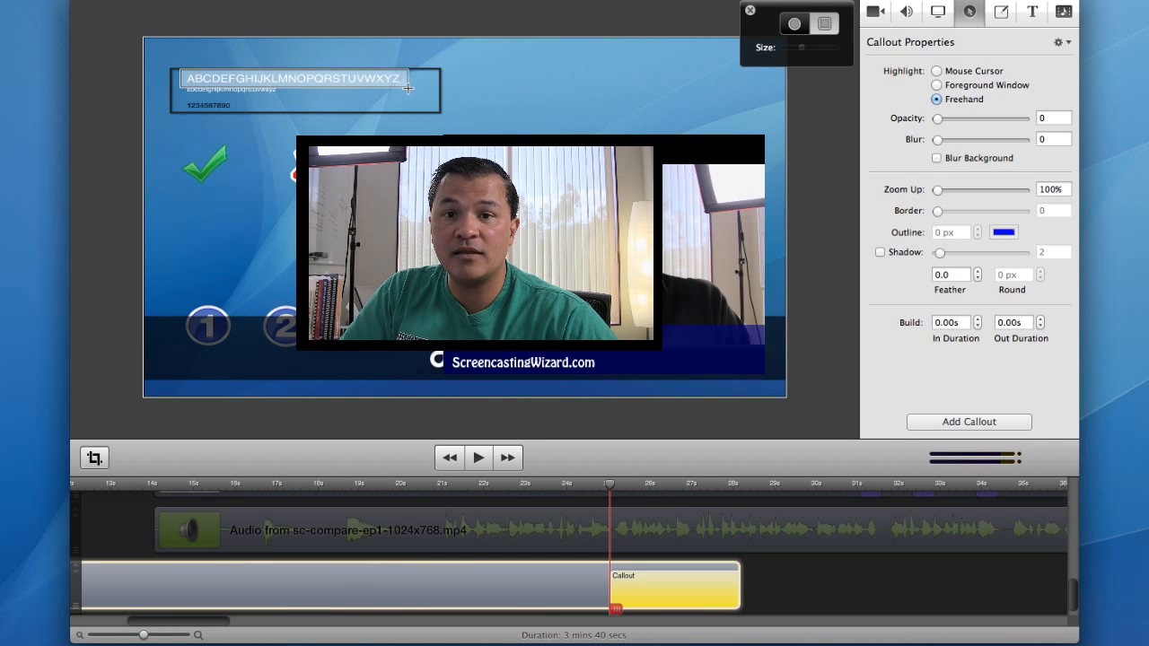
pyautogui.moveTo(407, 88); pyautogui.dragTo(408, 88)
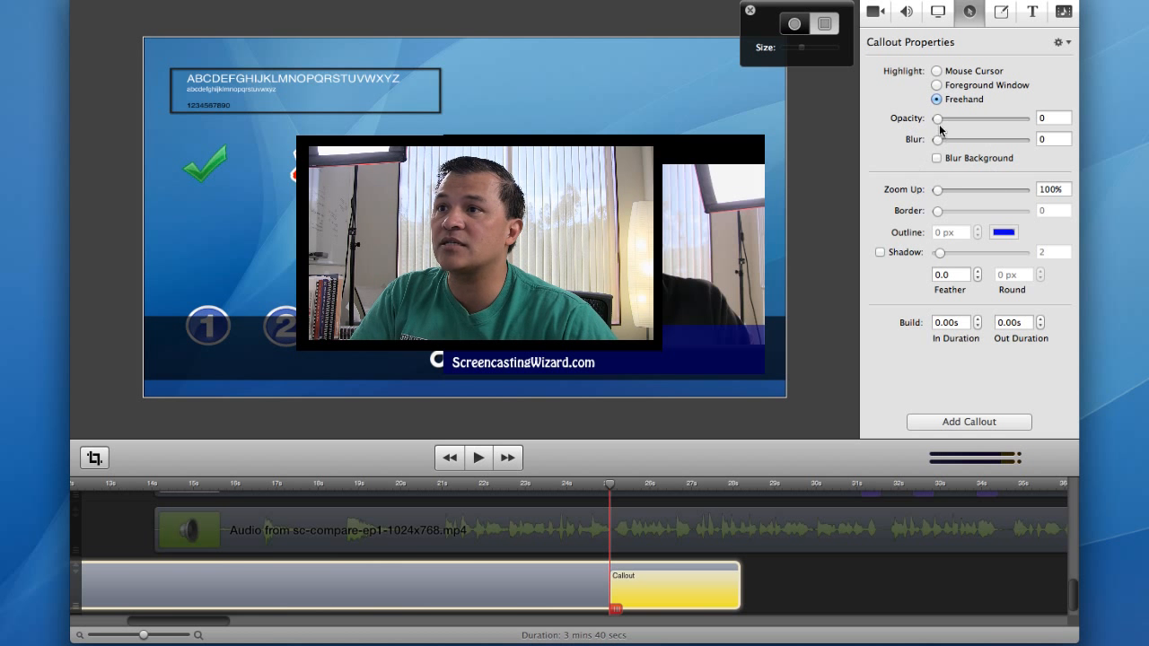
pyautogui.moveTo(938, 140); pyautogui.dragTo(966, 143)
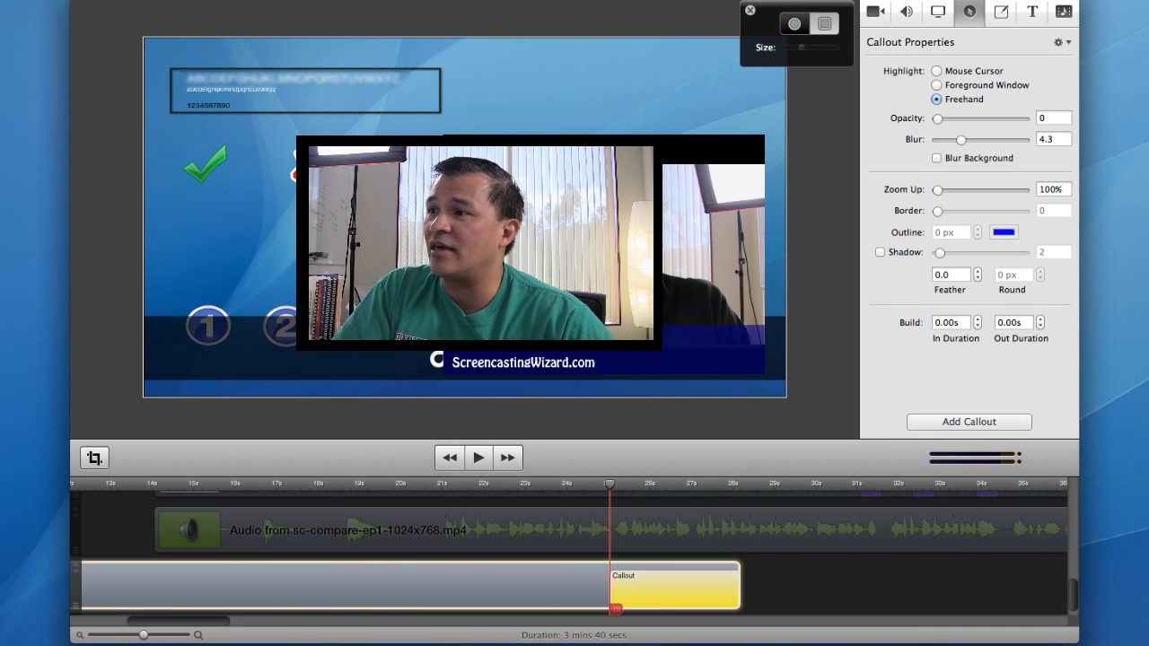
pyautogui.click(495, 598)
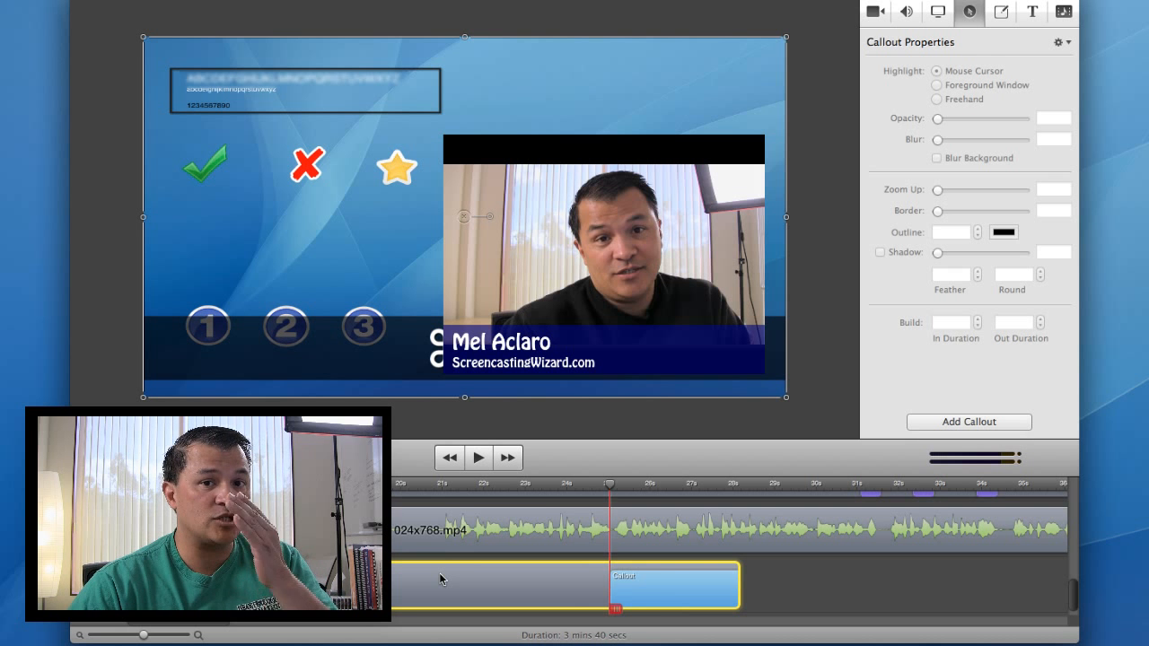
# - Select the sc-compare-ep1-1024x768.mp4 video clip above its detached audio and enlarge the timeline area slightly
pyautogui.click(539, 518)
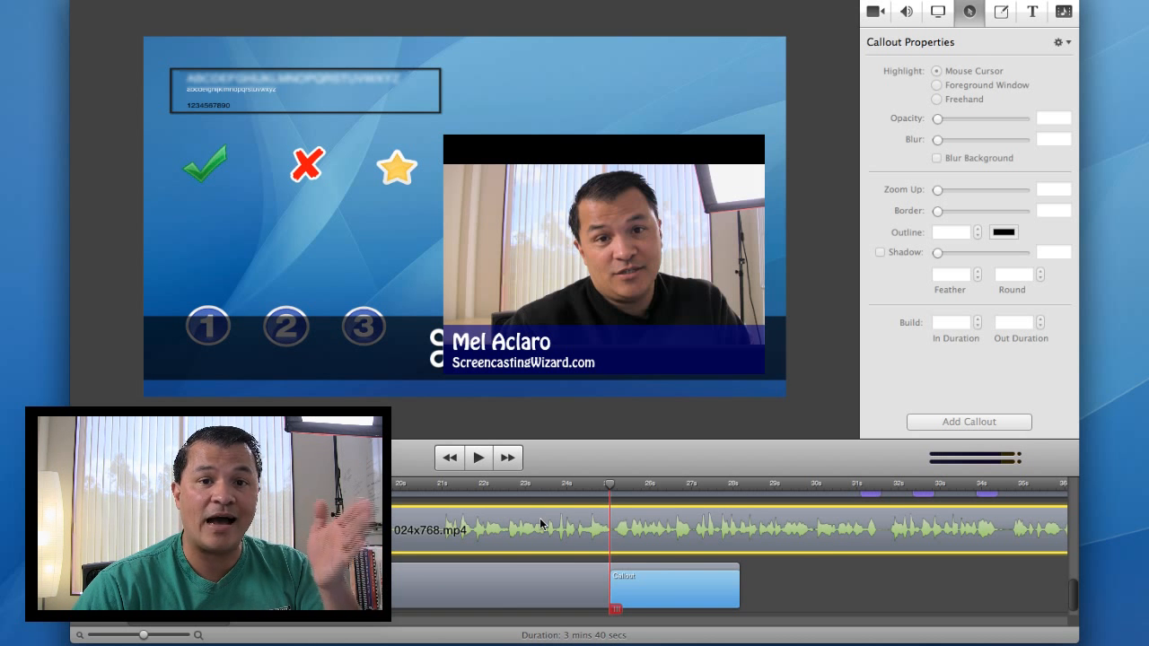
pyautogui.scroll(2, 539, 518)
pyautogui.click(539, 518)
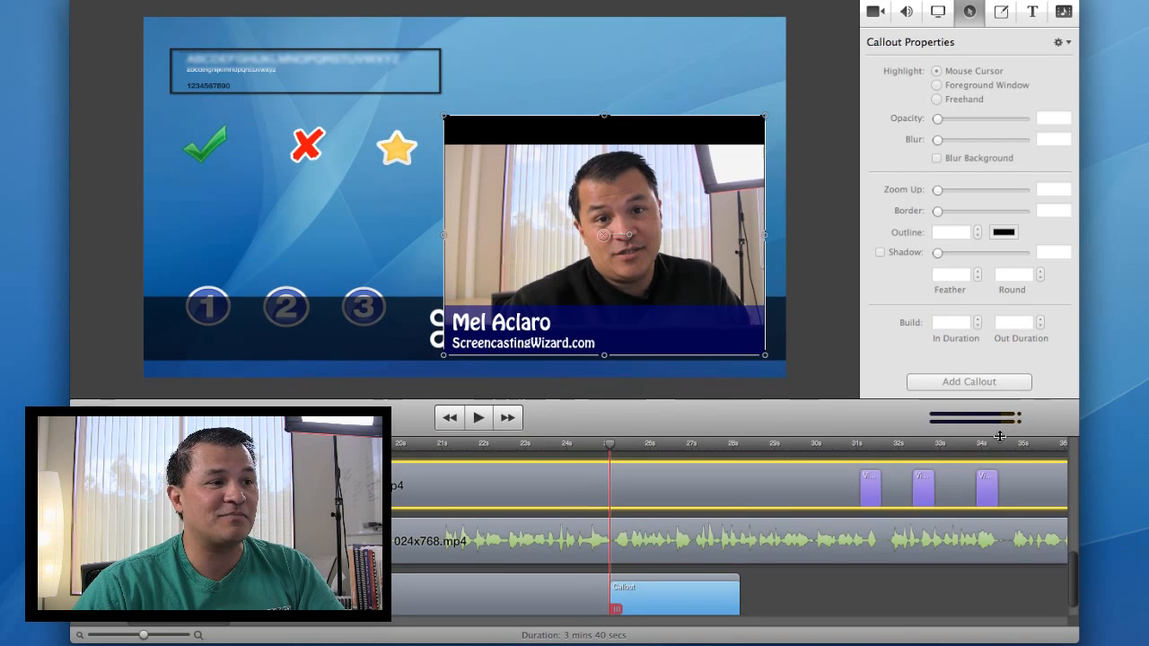
pyautogui.moveTo(1005, 471); pyautogui.dragTo(1000, 434)
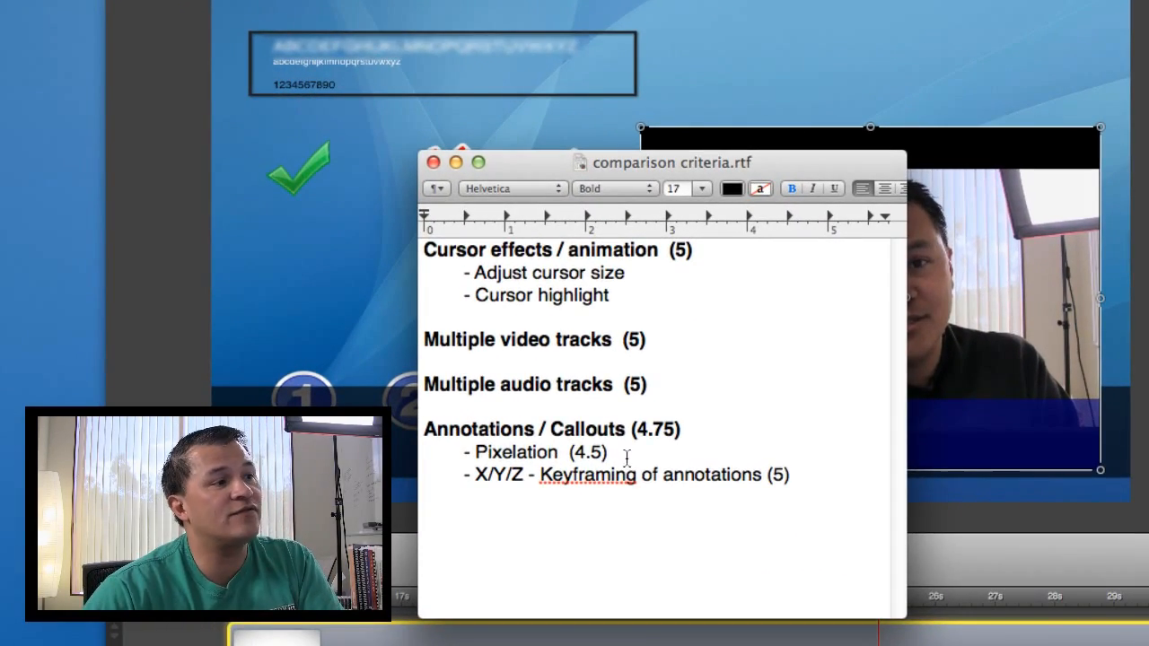
# - Review the Pixelation and X/Y/Z keyframing entries under Annotations / Callouts in comparison criteria.rtf
pyautogui.moveTo(626, 459); pyautogui.dragTo(473, 453)
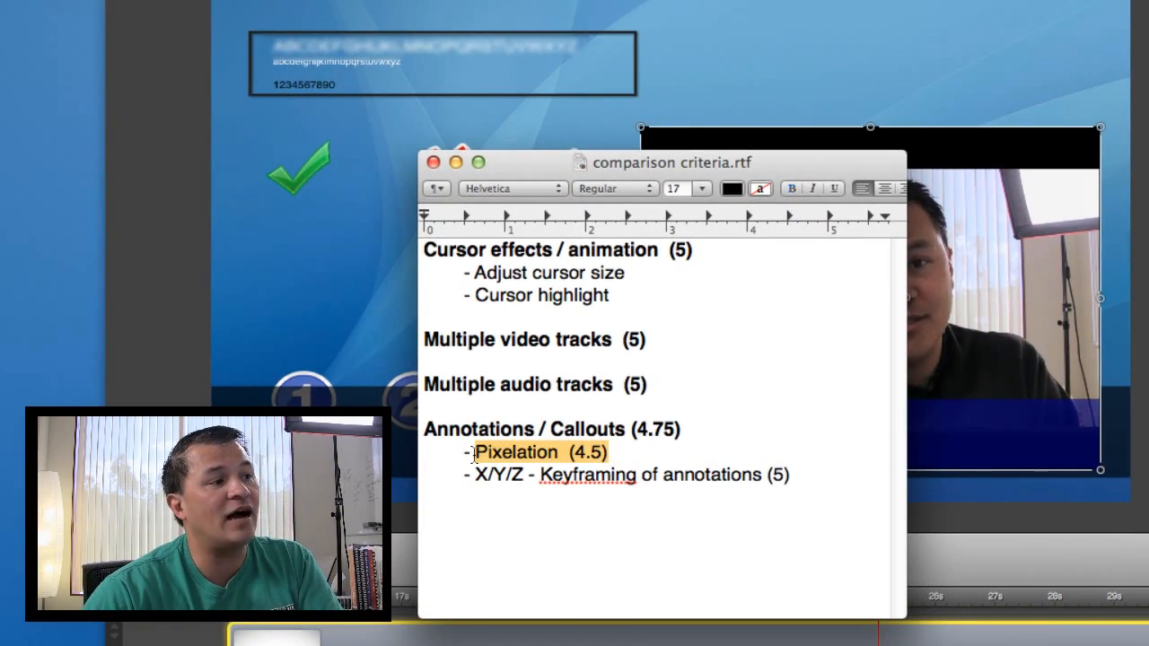
pyautogui.tripleClick(582, 472)
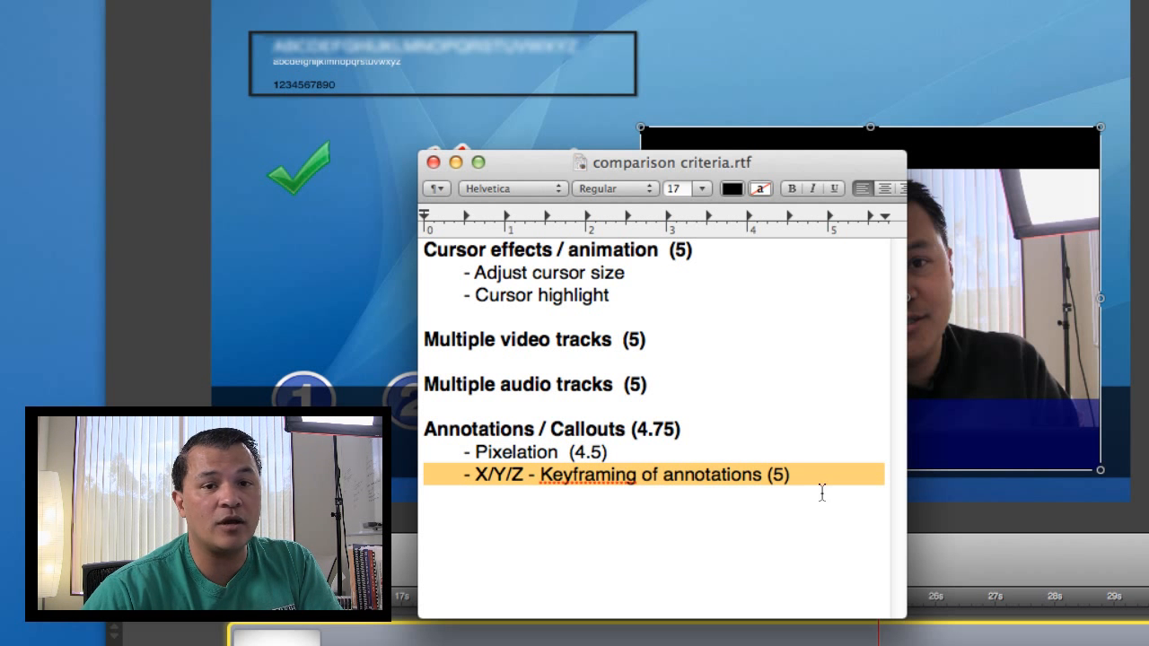
pyautogui.click(821, 492)
pyautogui.click(723, 164)
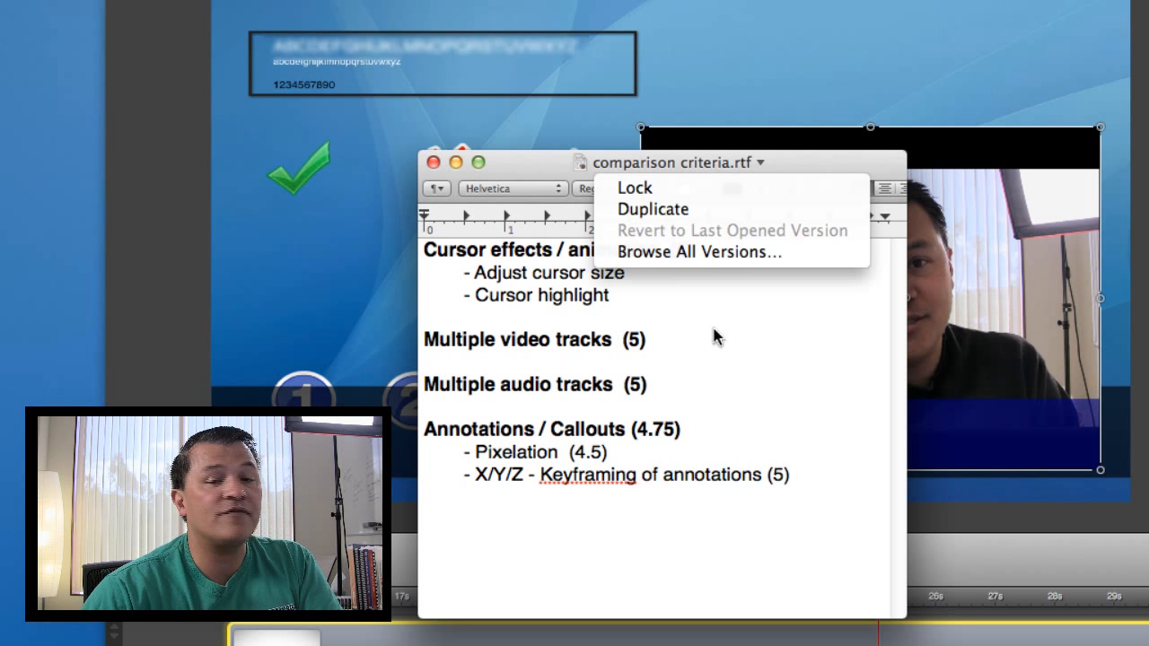
pyautogui.click(635, 240)
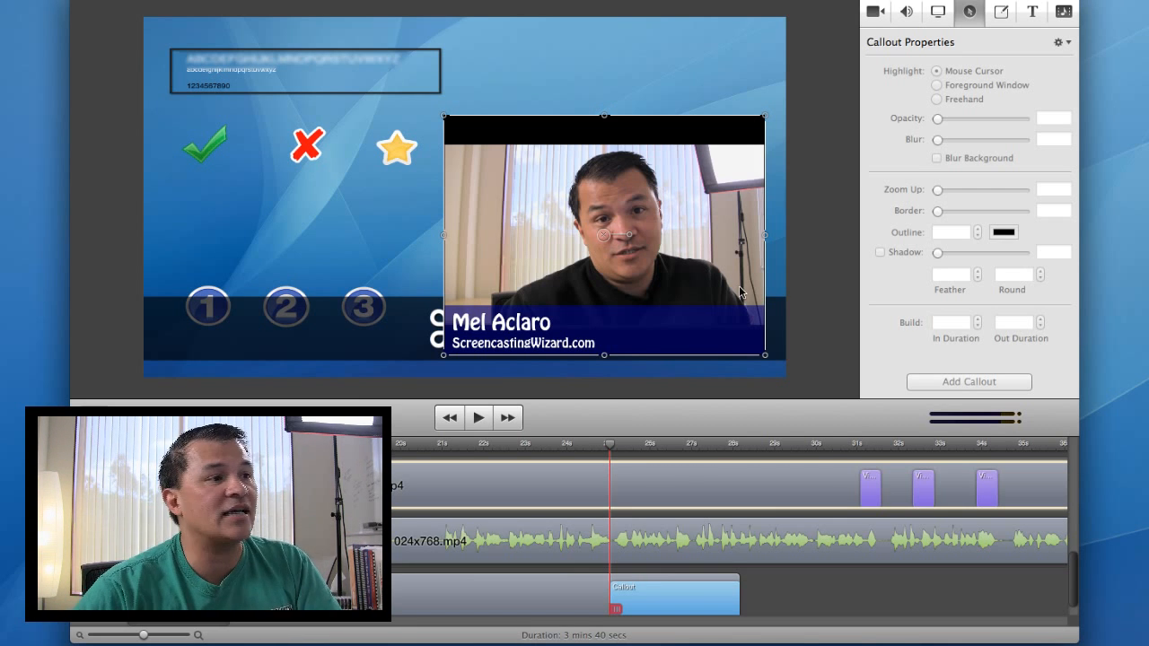
# - Inspect the three video actions on the sc-compare-ep1-1024x768.mp4 video clip and play them from about 30.5 seconds
pyautogui.click(832, 445)
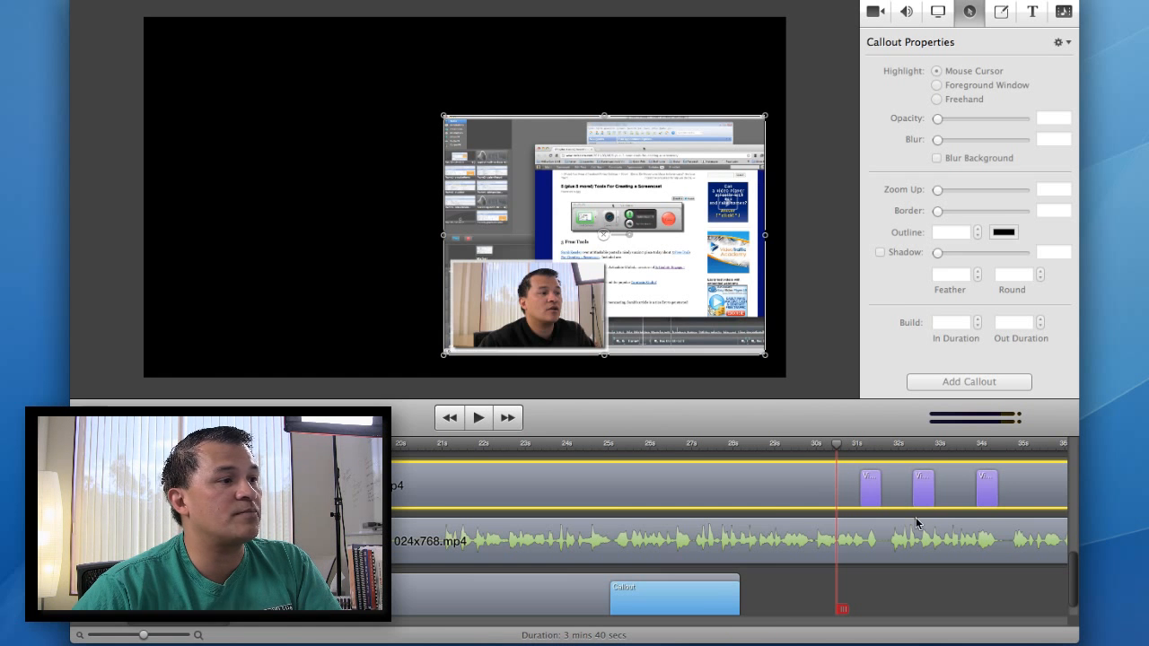
pyautogui.click(870, 487)
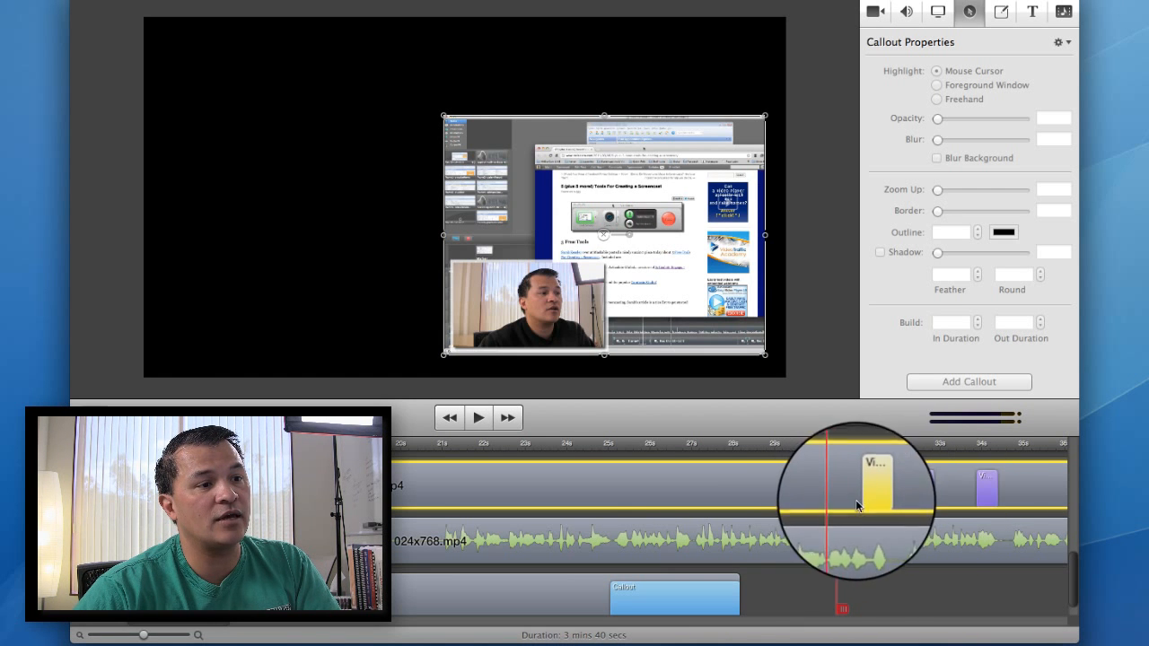
pyautogui.click(929, 495)
pyautogui.click(986, 489)
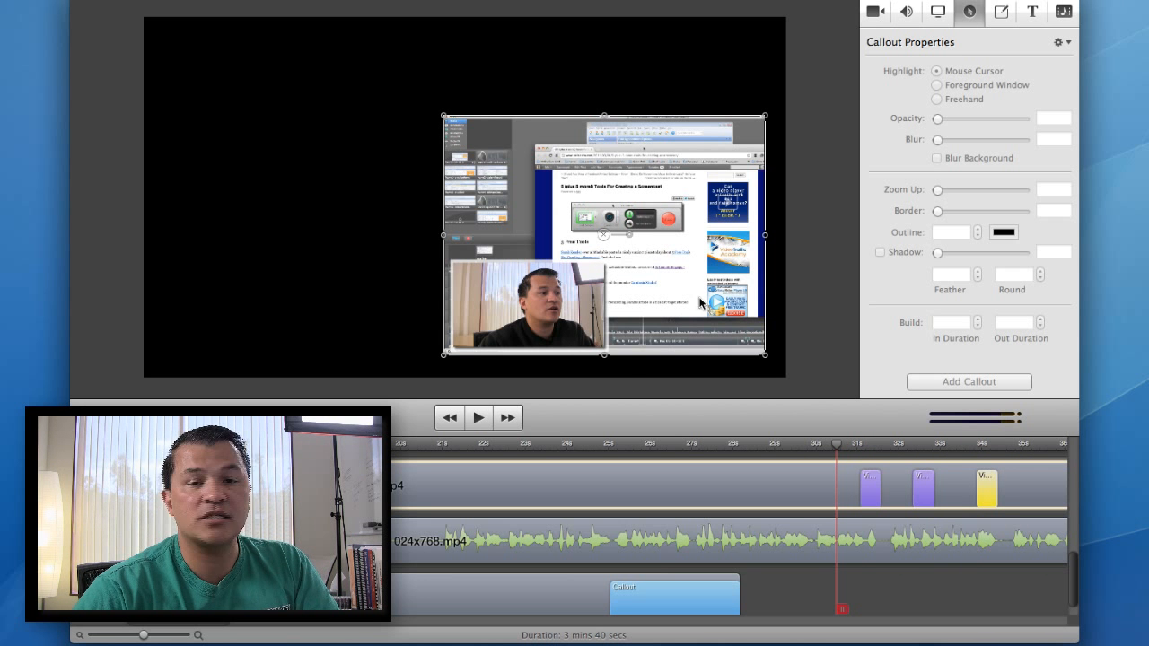
pyautogui.click(835, 446)
pyautogui.click(479, 418)
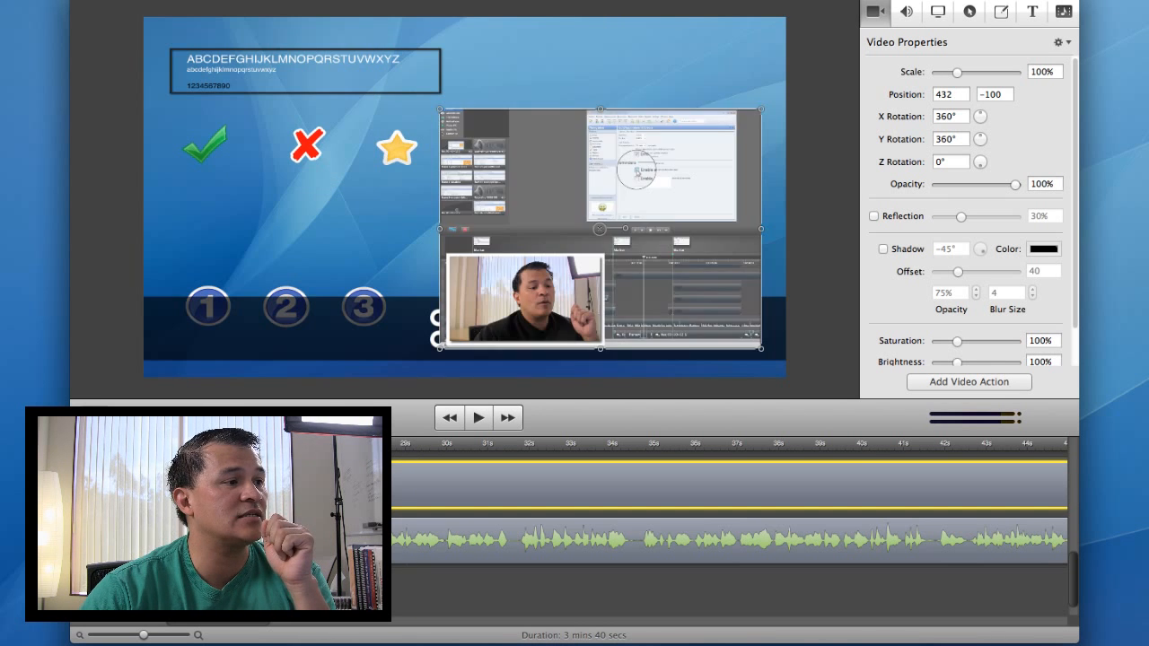
# - Delete the sc-compare-ep1-1024x768.mp4 video clip above its detached audio track
pyautogui.moveTo(420, 449); pyautogui.dragTo(296, 449)
pyautogui.click(571, 447)
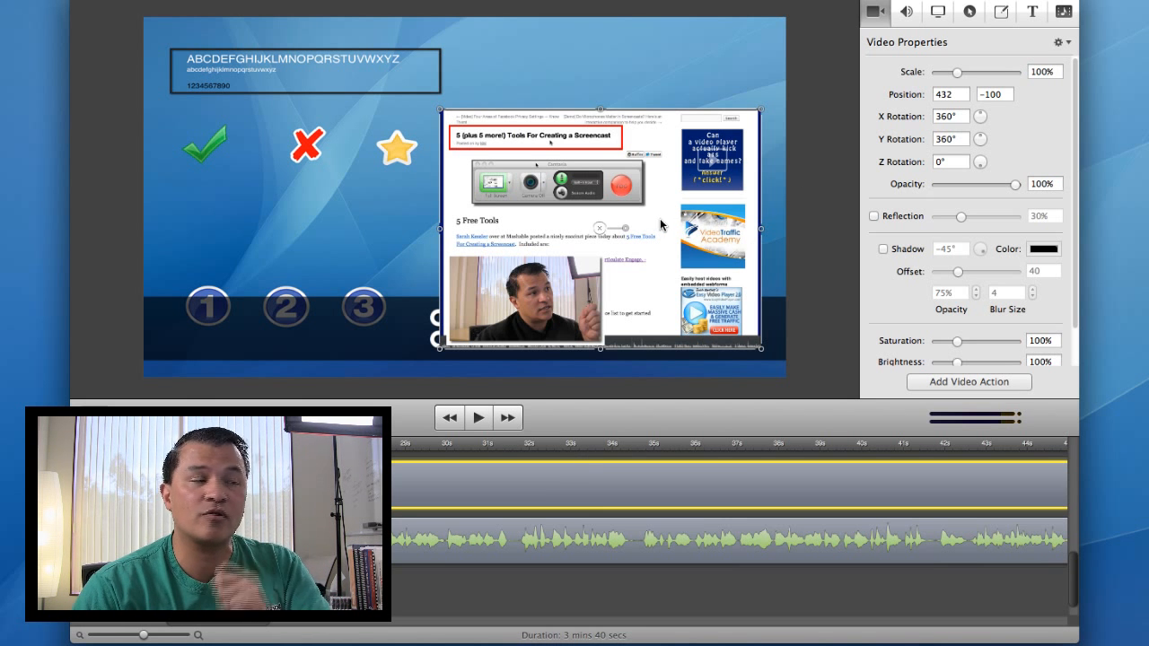
pyautogui.press('Delete')
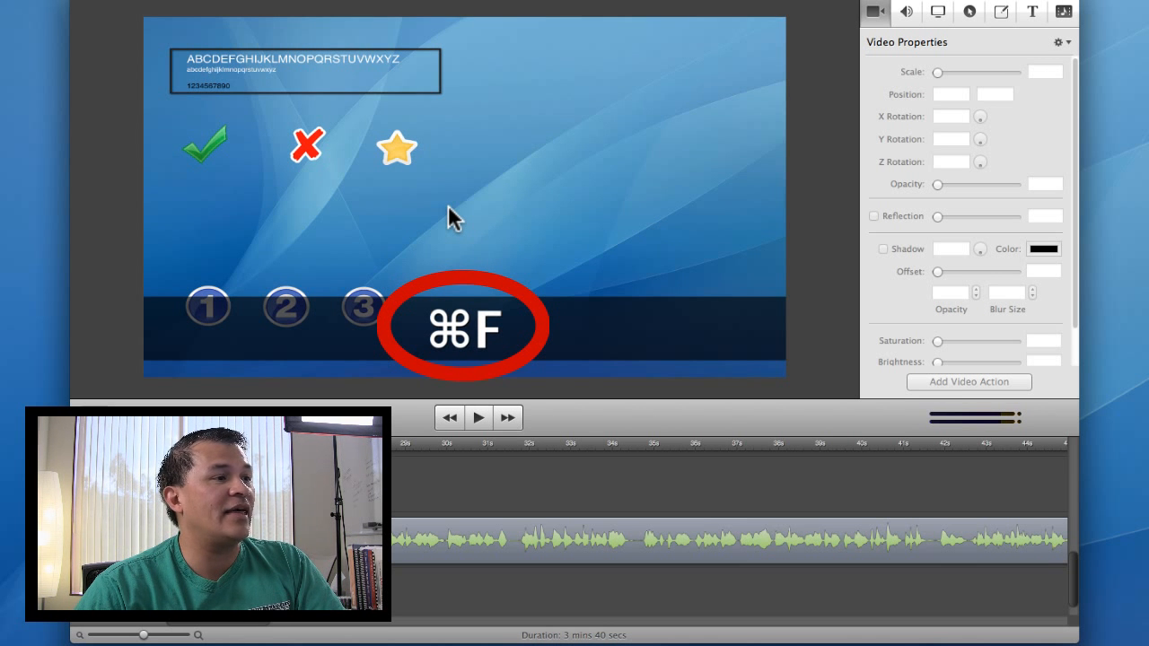
# - Place the playhead at about 16.5 seconds, over the earlier part of the detached sc-compare-ep1-1024x768.mp4 audio
pyautogui.press('super+s')
pyautogui.press('super+a')
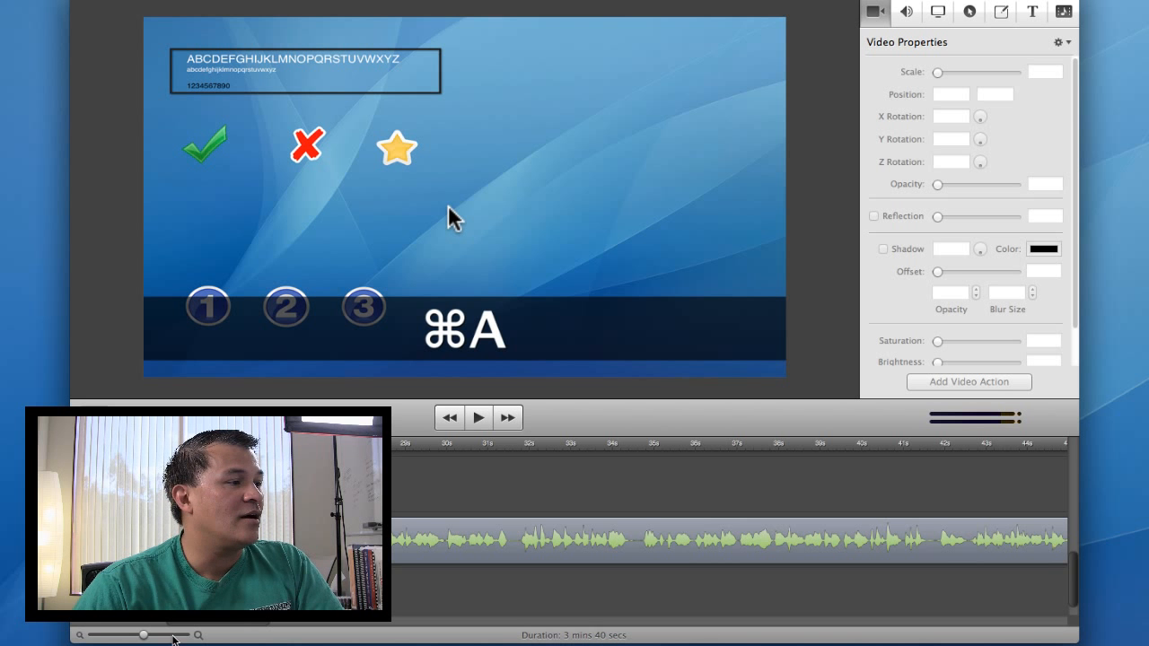
pyautogui.moveTo(252, 626); pyautogui.dragTo(218, 630)
pyautogui.hscroll(-10, 442, 612)
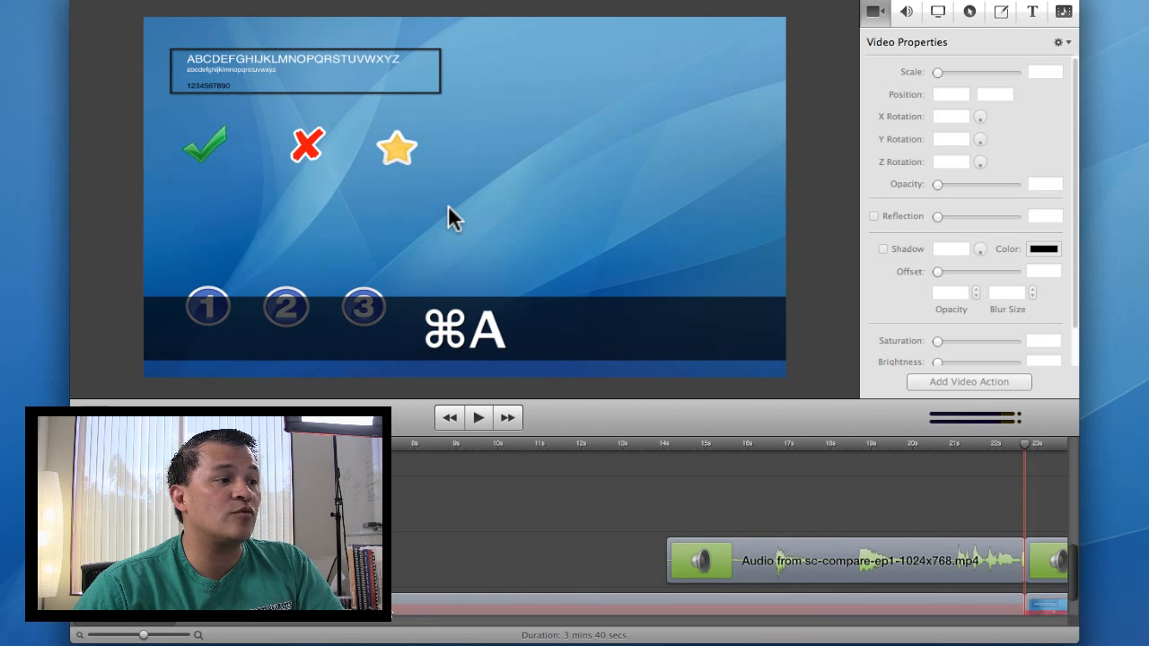
pyautogui.moveTo(749, 446)
pyautogui.mouseDown()
pyautogui.moveTo(584, 446)
pyautogui.moveTo(768, 446)
pyautogui.mouseUp()
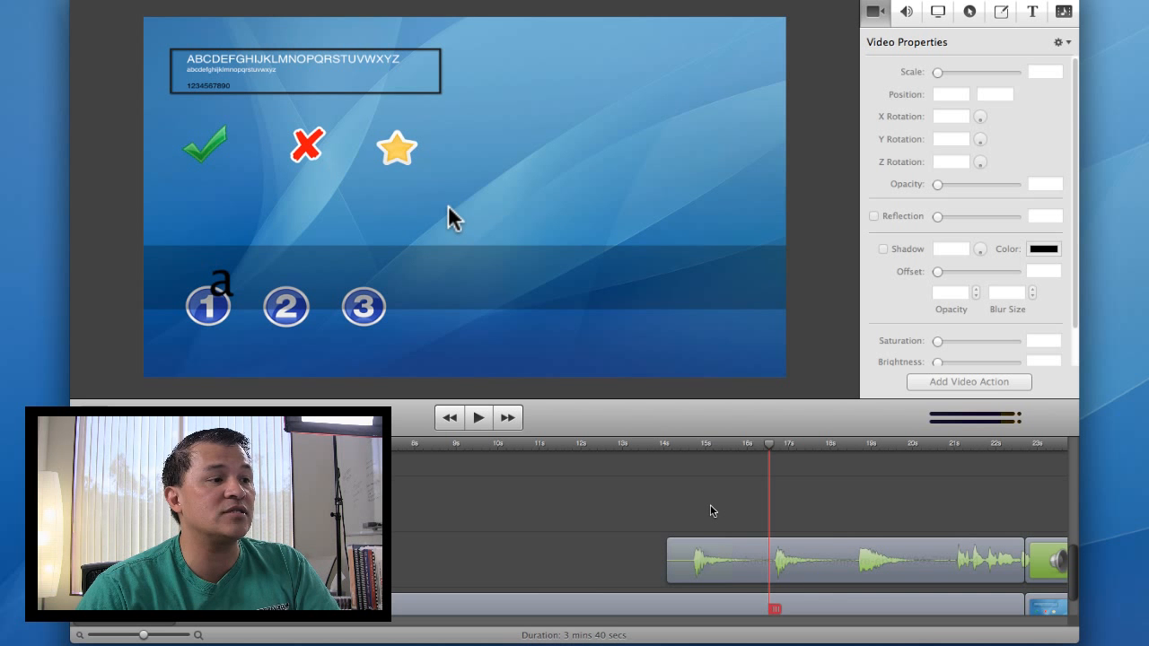